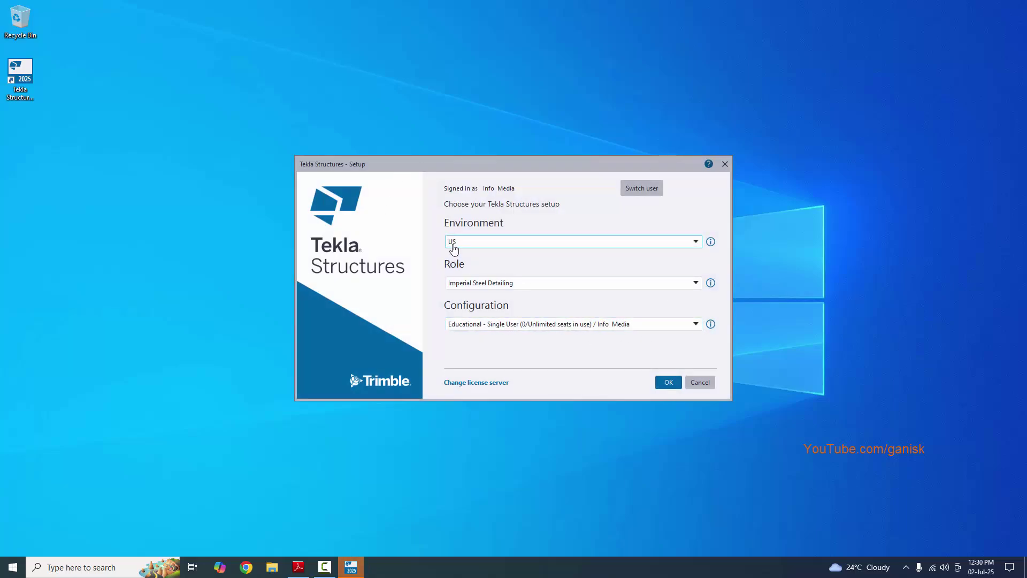
- Set the setup to the US environment, Imperial Steel Detailing role and Educational configuration
left_click(487, 240)
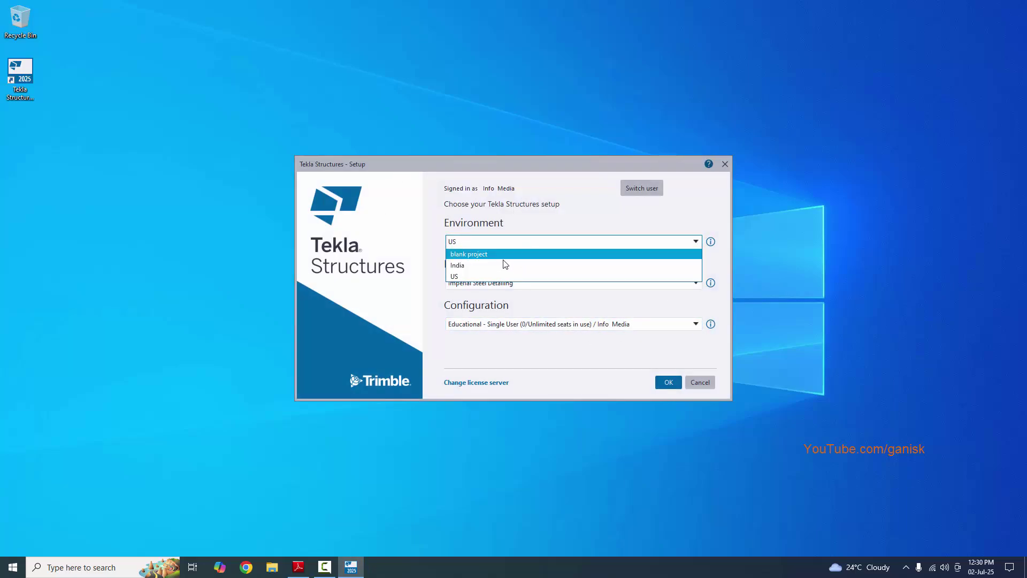
left_click(487, 277)
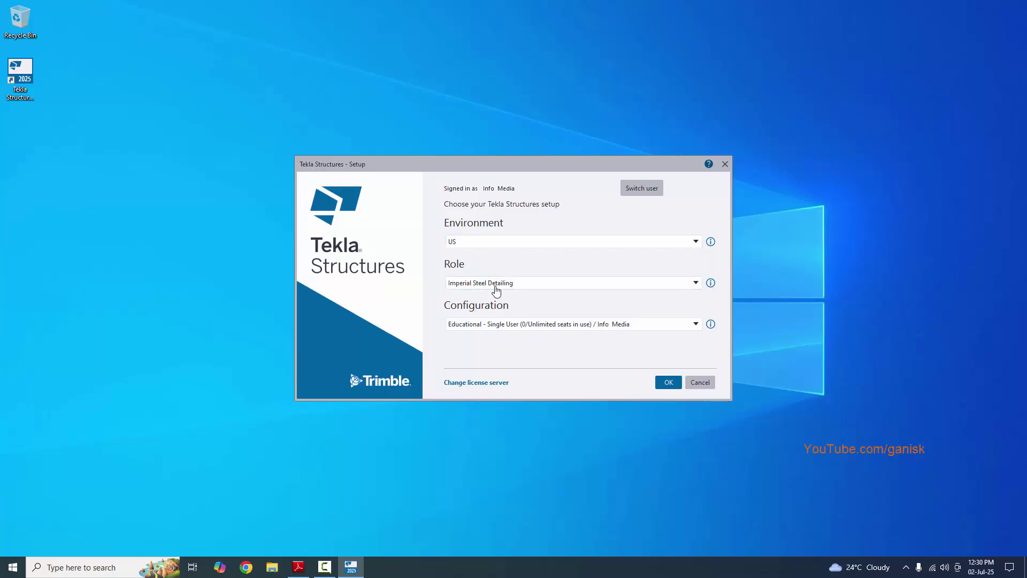
left_click(507, 285)
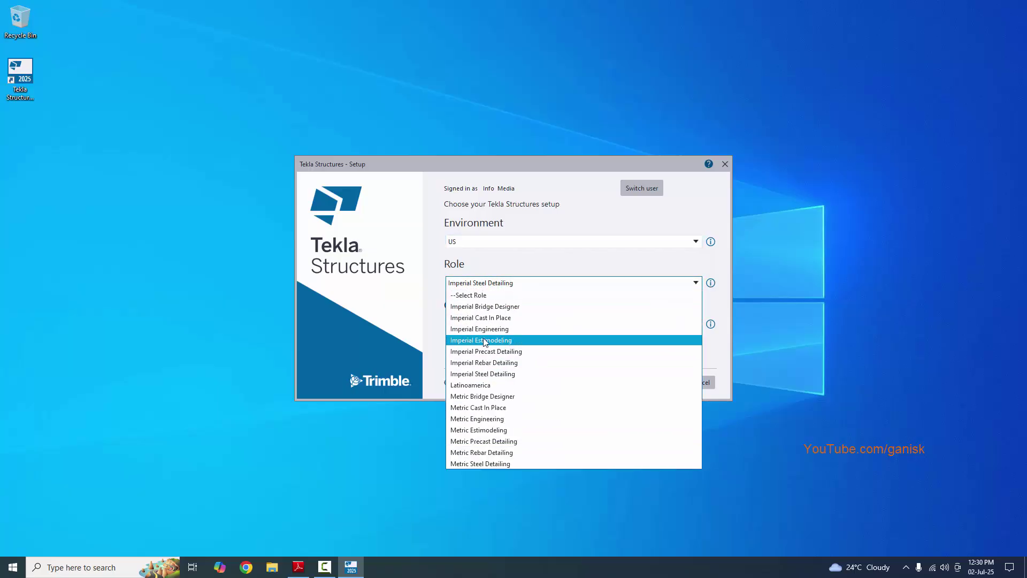
left_click(498, 373)
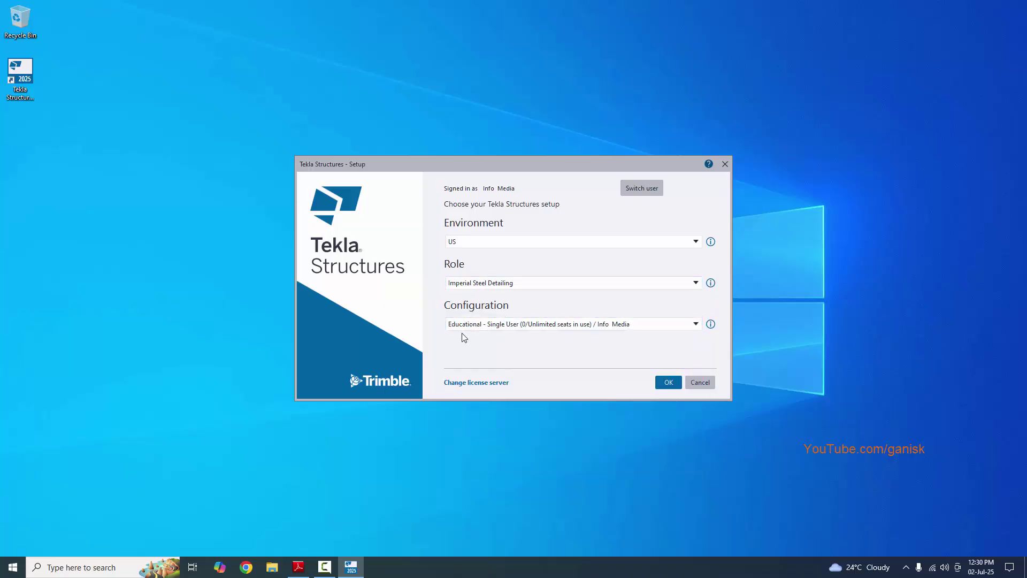
left_click(524, 330)
left_click(511, 336)
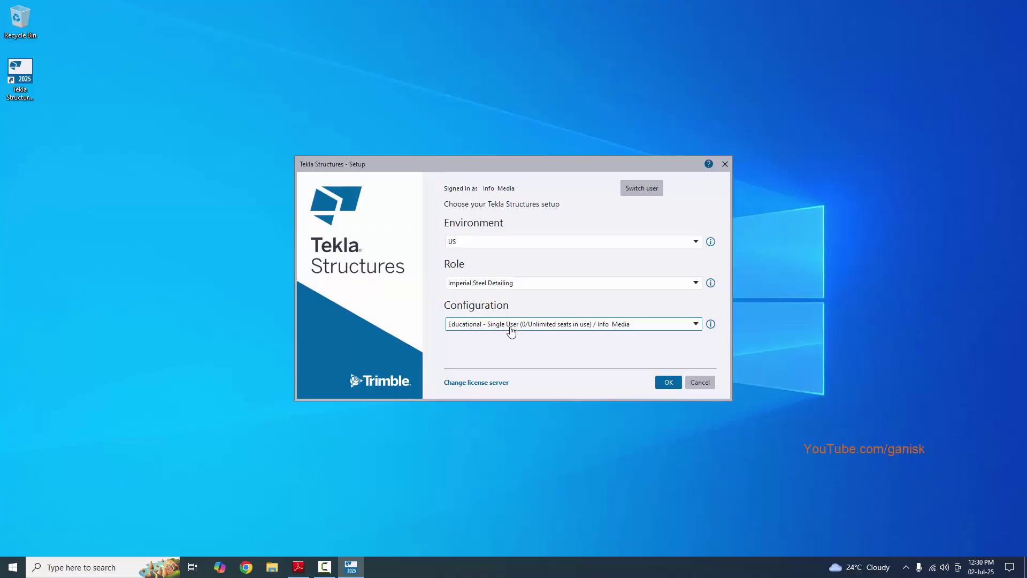
- Create a new model named 'Project1' from the Blank template
left_click(669, 383)
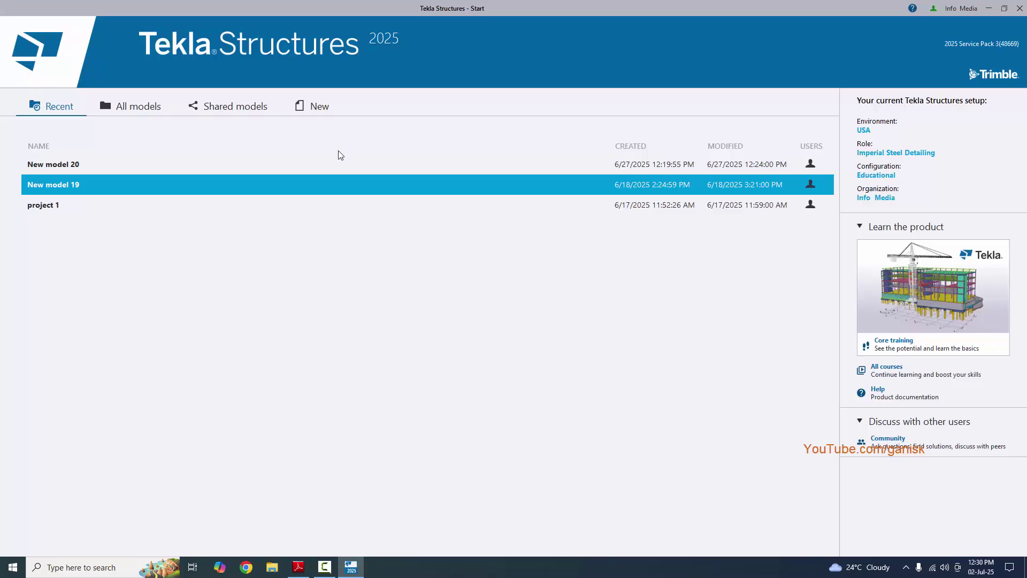
left_click(316, 110)
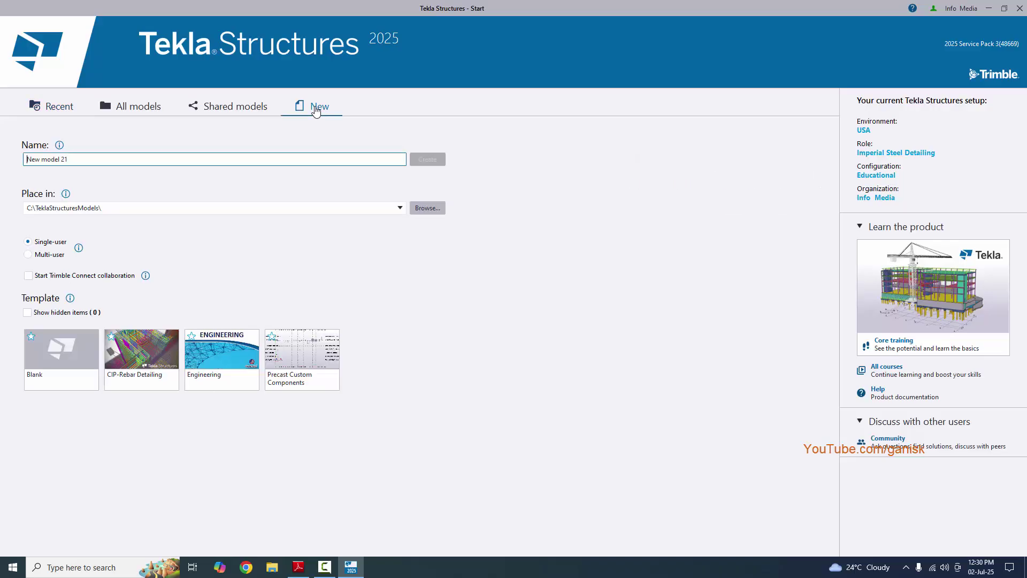
left_click_drag(78, 162, 1, 164)
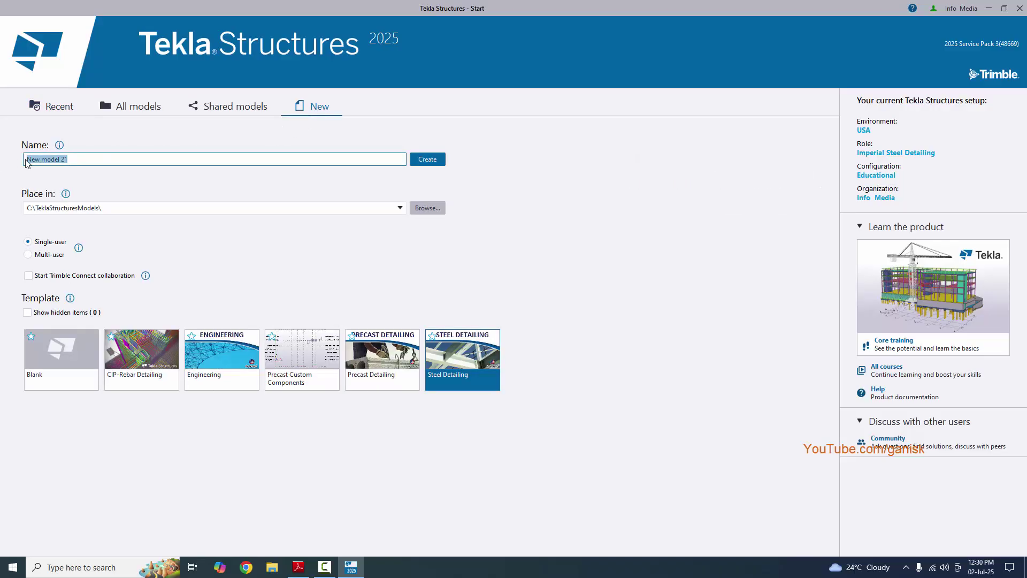
type("Project1")
left_click(52, 378)
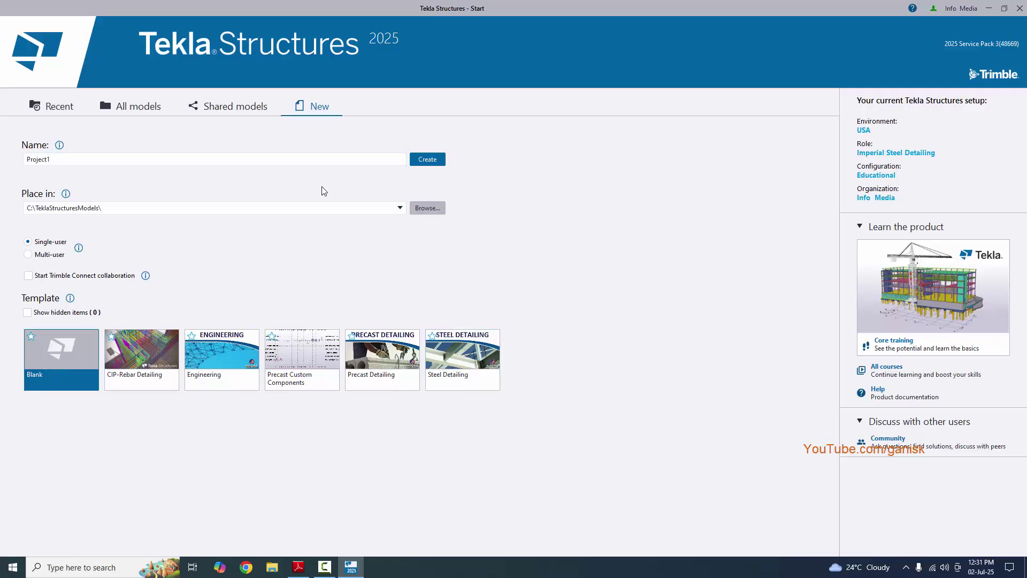
left_click(432, 163)
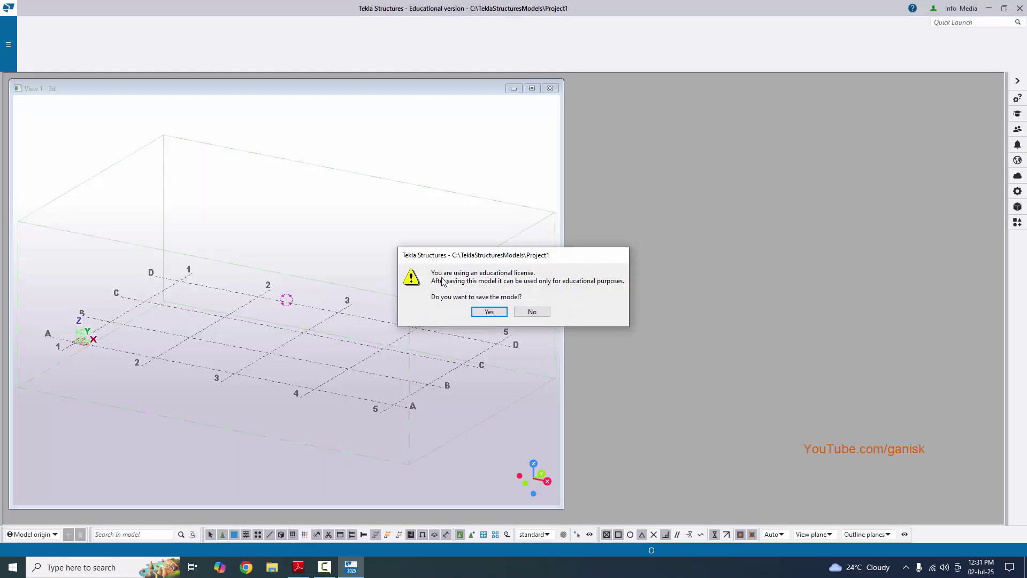
- Save the model under the educational licence, zoom into the grid, and consult the Mouse options PDF
left_click(489, 312)
scroll(556, 253, "up", 5)
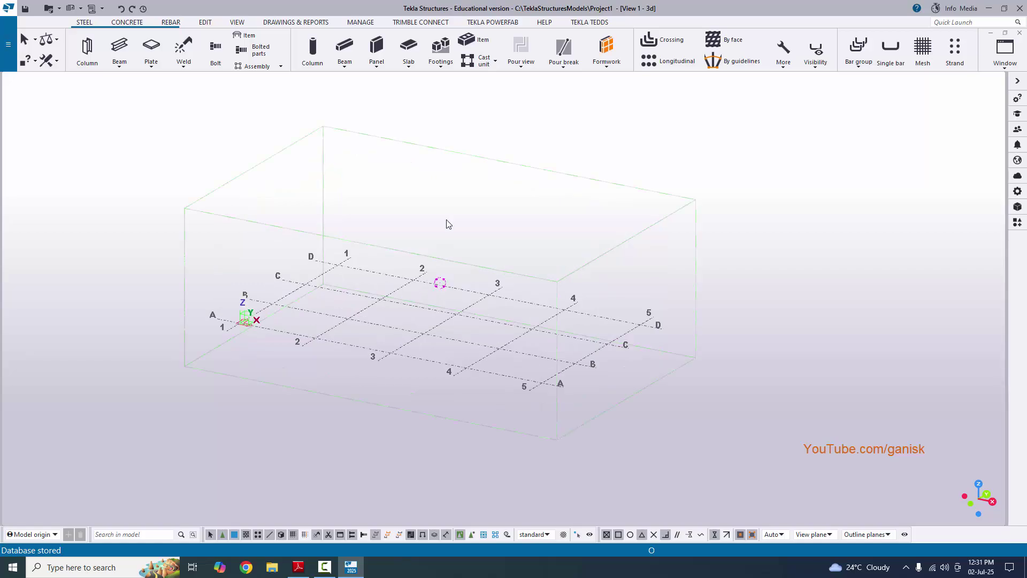
scroll(589, 252, "up", 1)
scroll(596, 273, "up", 1)
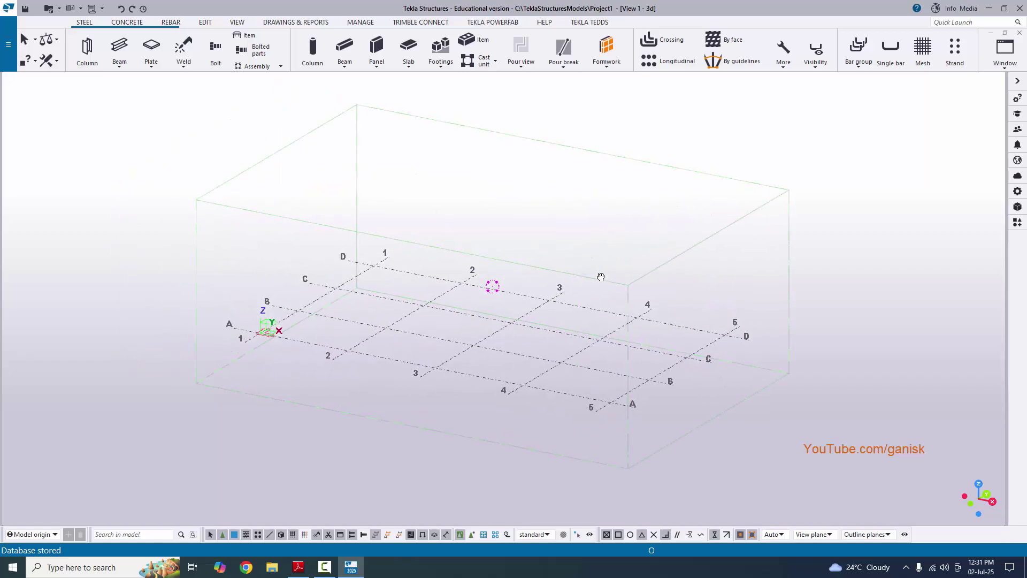
left_click(299, 567)
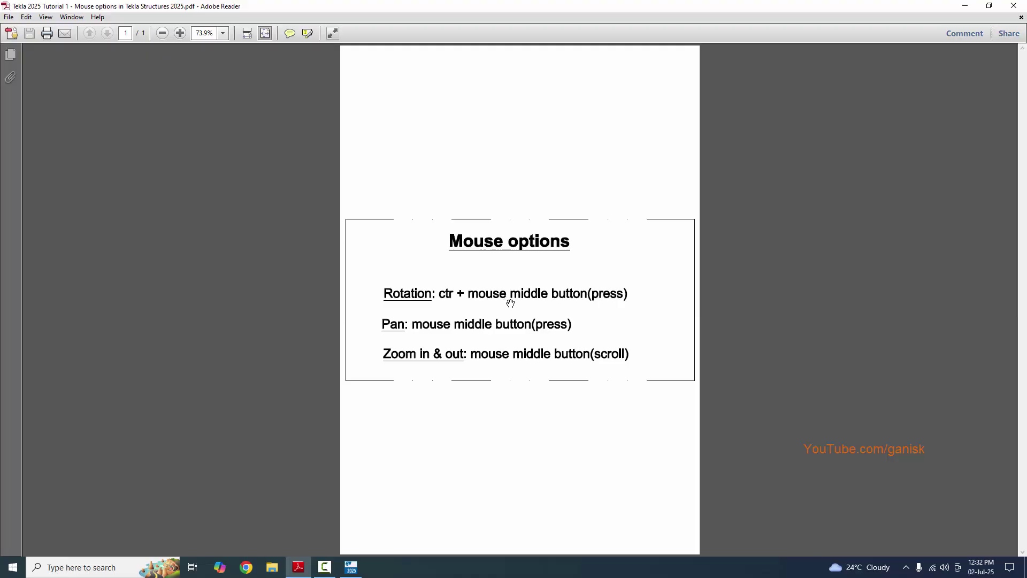
left_click(351, 567)
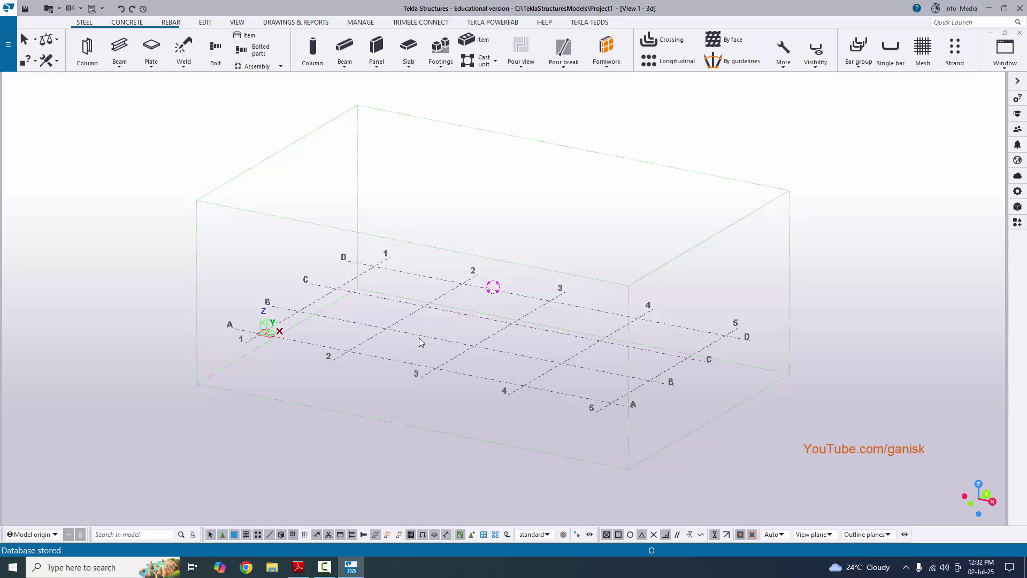
- Rotate the 3D view to see the grid almost from the front, then show the Mouse options PDF
middle_click_drag(421, 341, 475, 321, "ctrl")
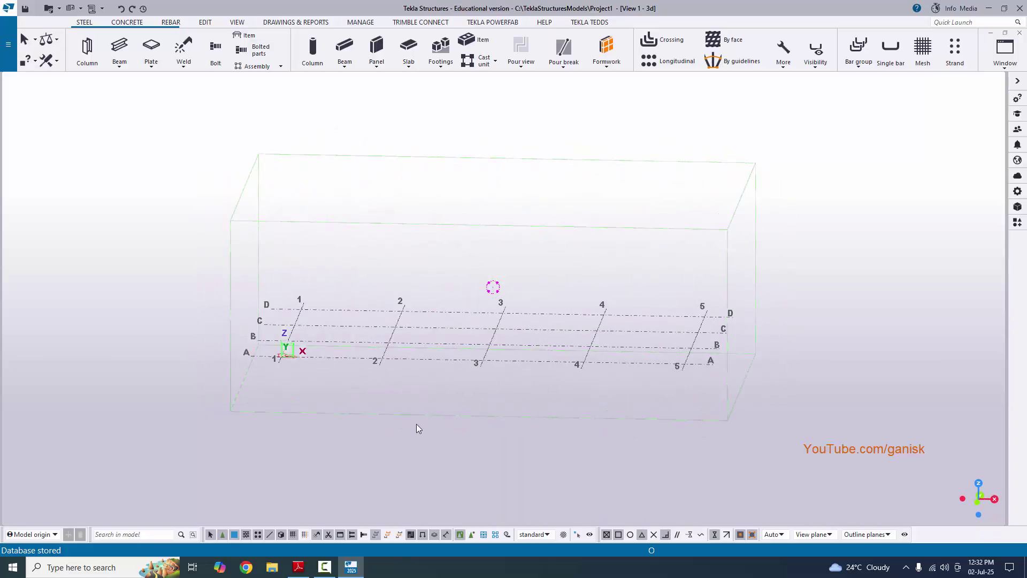
left_click(298, 566)
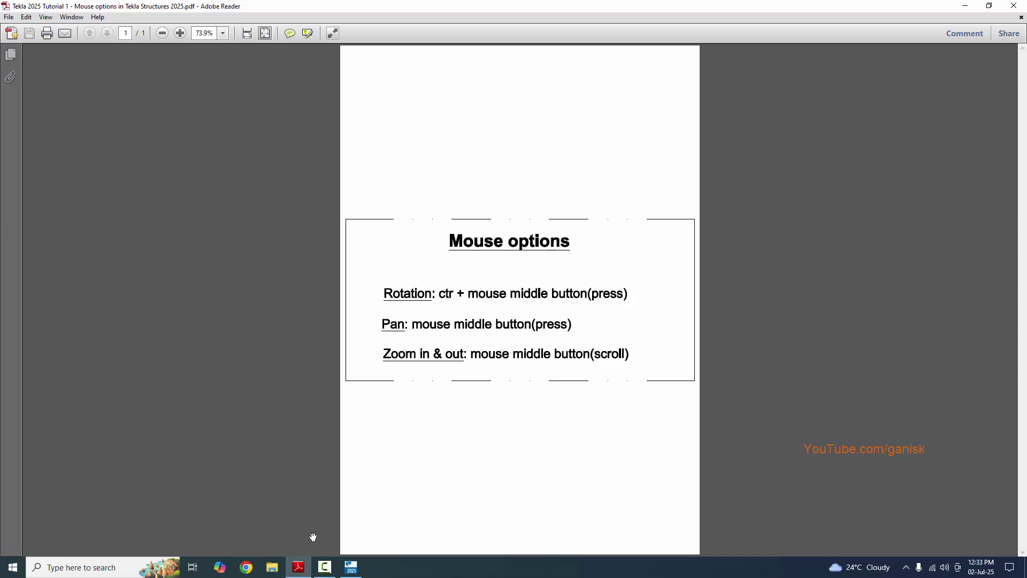
- Pan the 3D grid view right and up, then switch to the Mouse options PDF
left_click(350, 567)
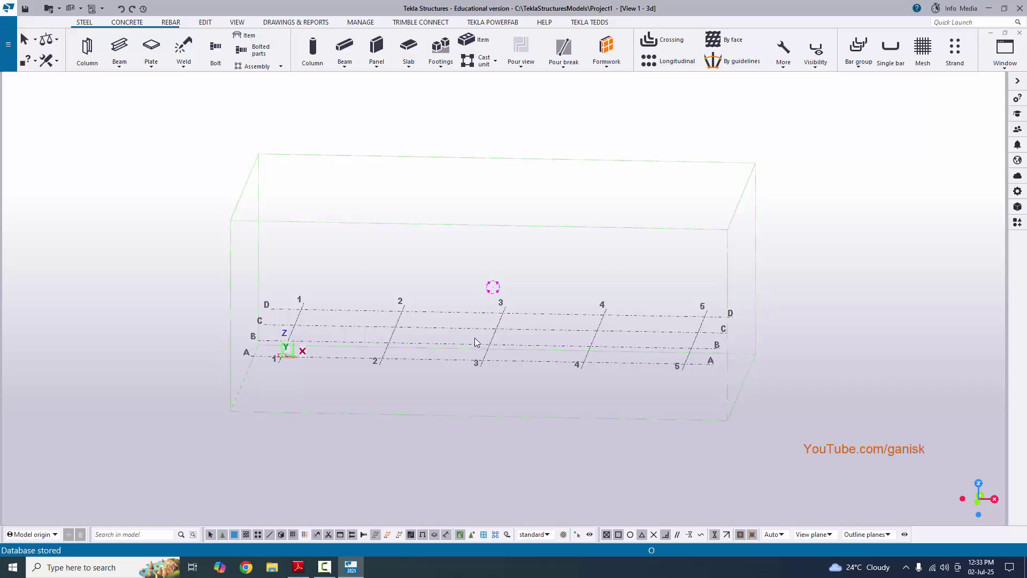
mouse_move(475, 342)
middle_mouse_down()
mouse_move(489, 279)
mouse_move(464, 401)
mouse_move(459, 259)
mouse_move(459, 318)
mouse_move(520, 345)
mouse_move(472, 359)
mouse_move(532, 351)
mouse_move(414, 353)
mouse_move(426, 355)
mouse_move(513, 356)
mouse_move(394, 343)
mouse_move(458, 344)
middle_mouse_up()
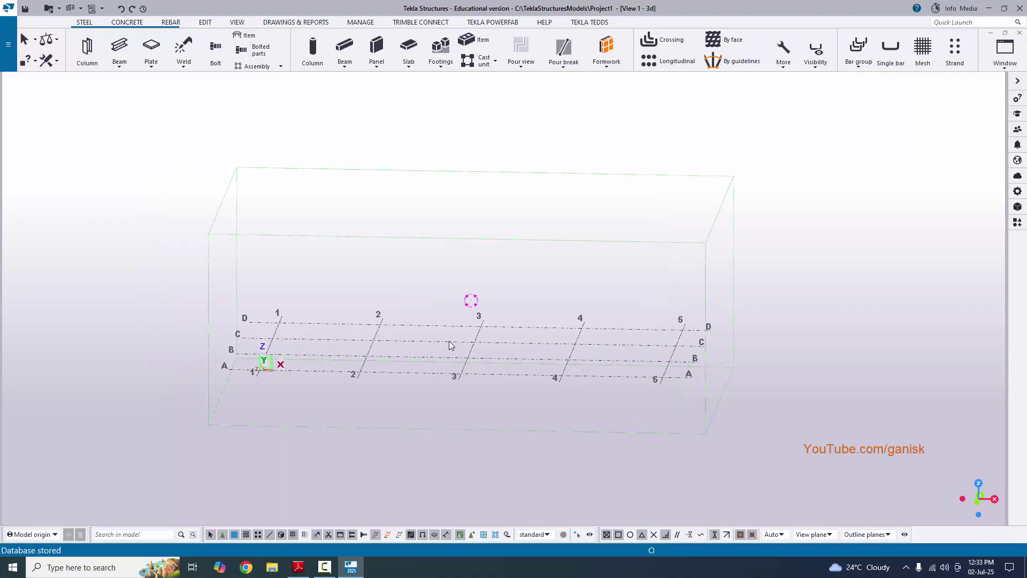
mouse_move(448, 345)
middle_mouse_down("ctrl")
mouse_move(438, 328)
mouse_move(467, 340)
mouse_move(580, 337)
mouse_move(419, 339)
mouse_move(439, 294)
mouse_move(438, 371)
mouse_move(463, 321)
mouse_move(454, 347)
middle_mouse_up("ctrl")
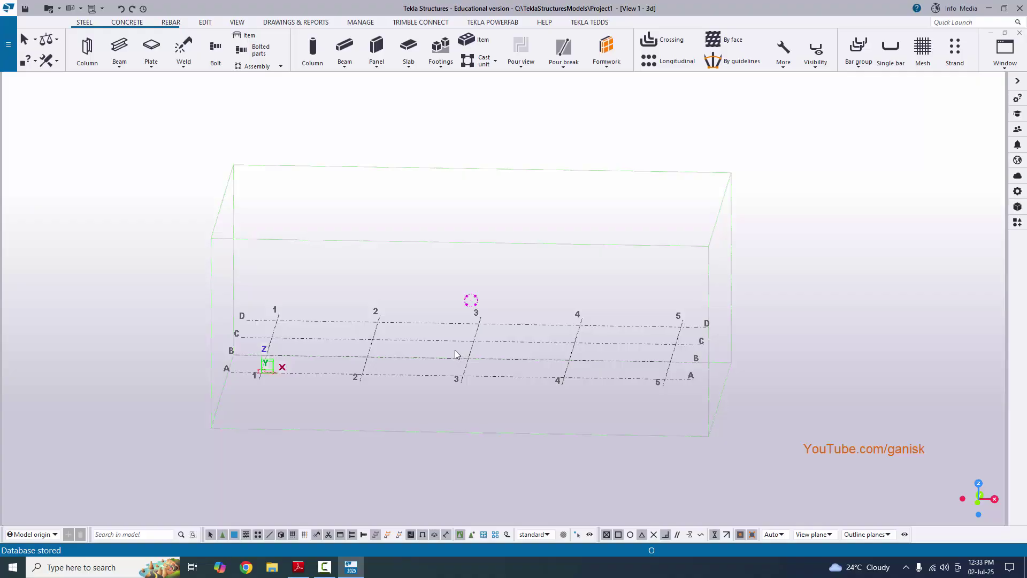
middle_click_drag(443, 354, 464, 446)
left_click(298, 566)
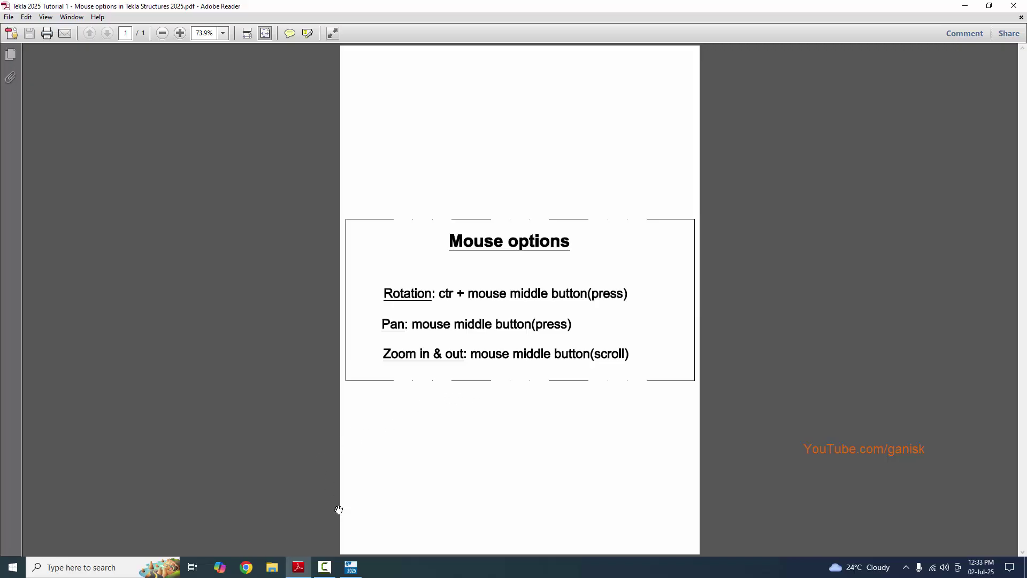
- Zoom in and out on the 1–5 by A–D grid, leaving it slightly smaller, then revisit the PDF
left_click(350, 567)
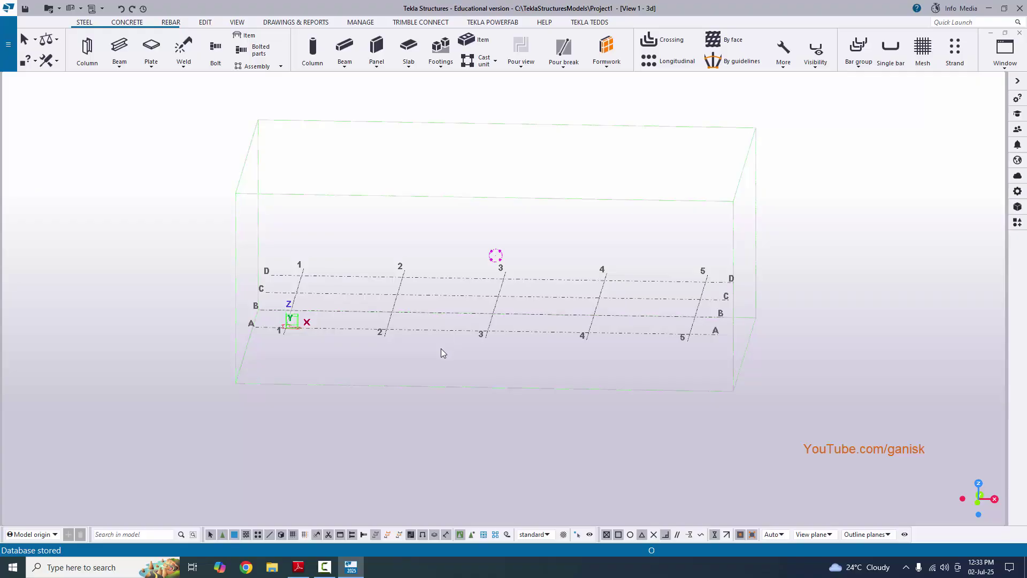
scroll(441, 348, "up", 6)
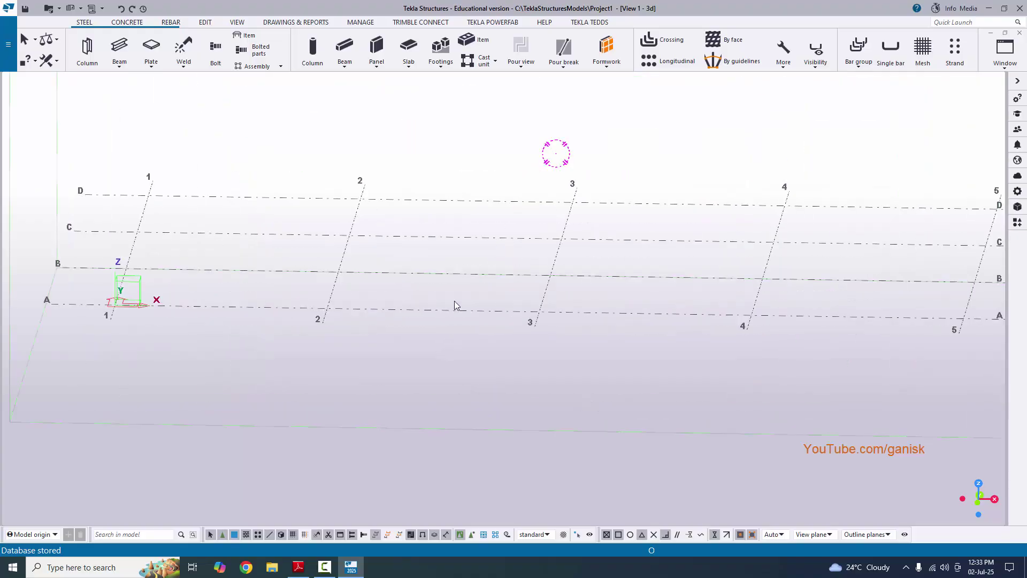
scroll(456, 309, "down", 8)
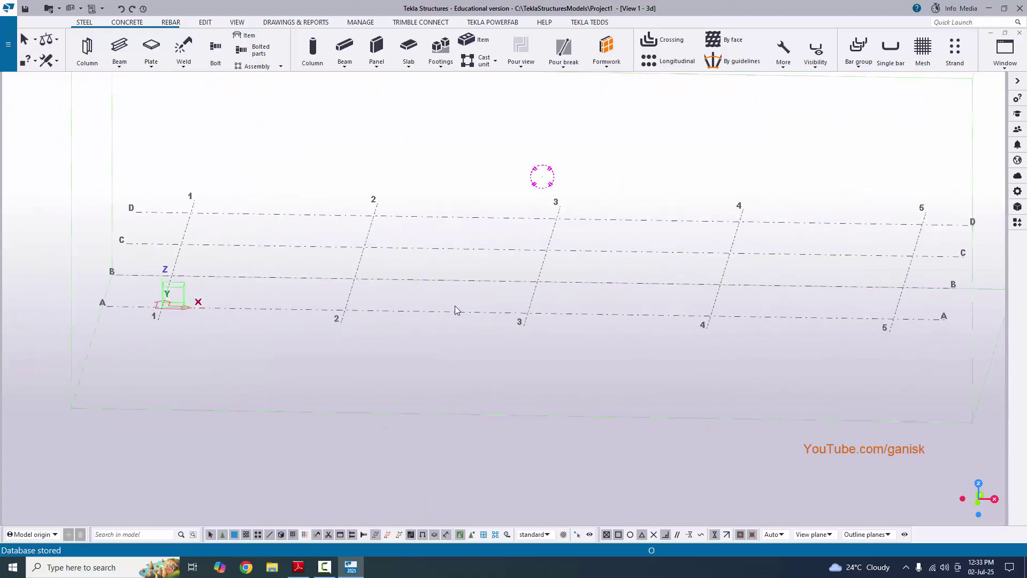
scroll(456, 307, "down", 2)
scroll(456, 307, "up", 10)
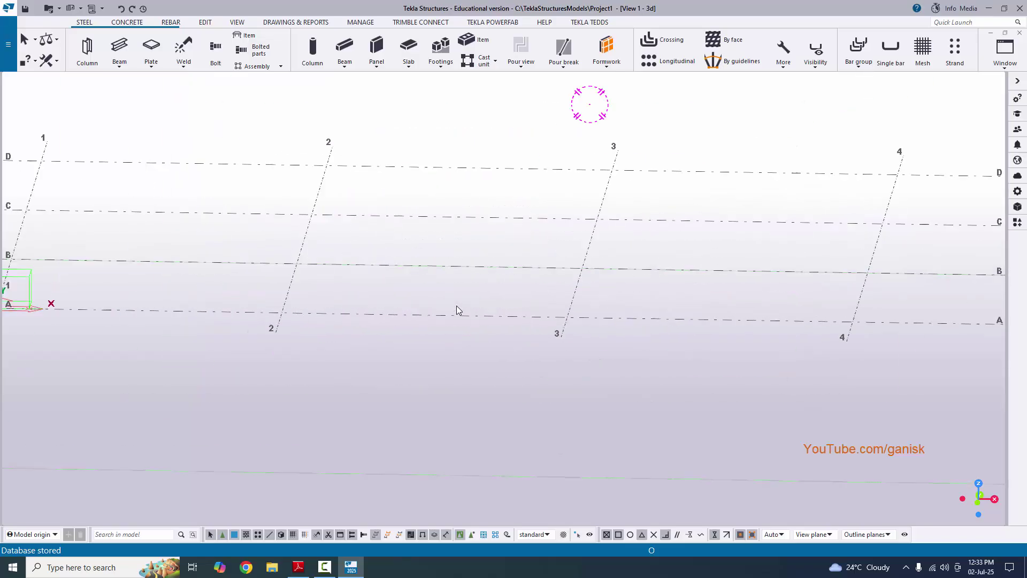
scroll(457, 306, "down", 5)
scroll(459, 307, "up", 6)
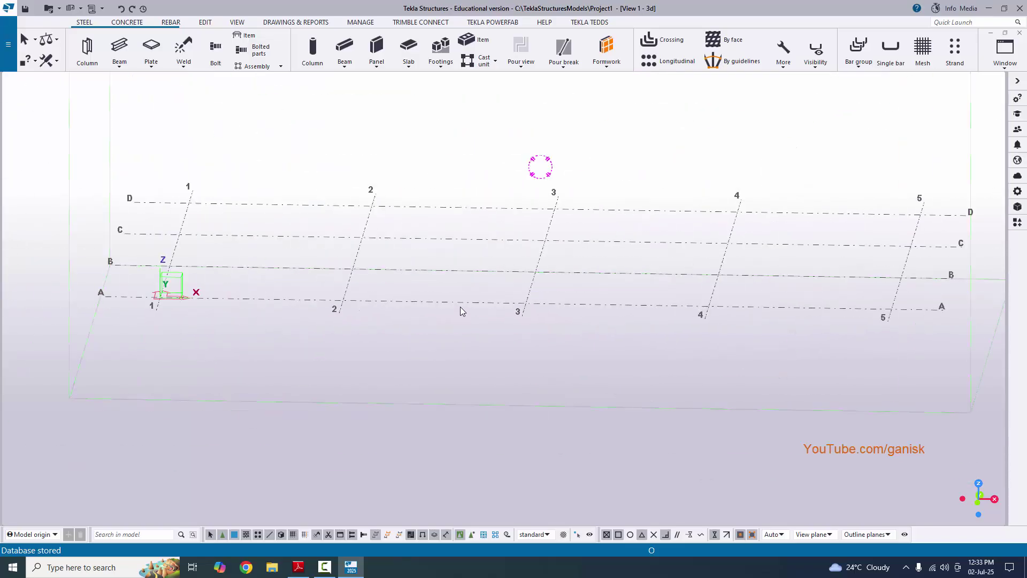
scroll(462, 309, "down", 5)
scroll(460, 309, "up", 5)
scroll(461, 308, "down", 4)
scroll(461, 307, "up", 3)
scroll(455, 326, "down", 3)
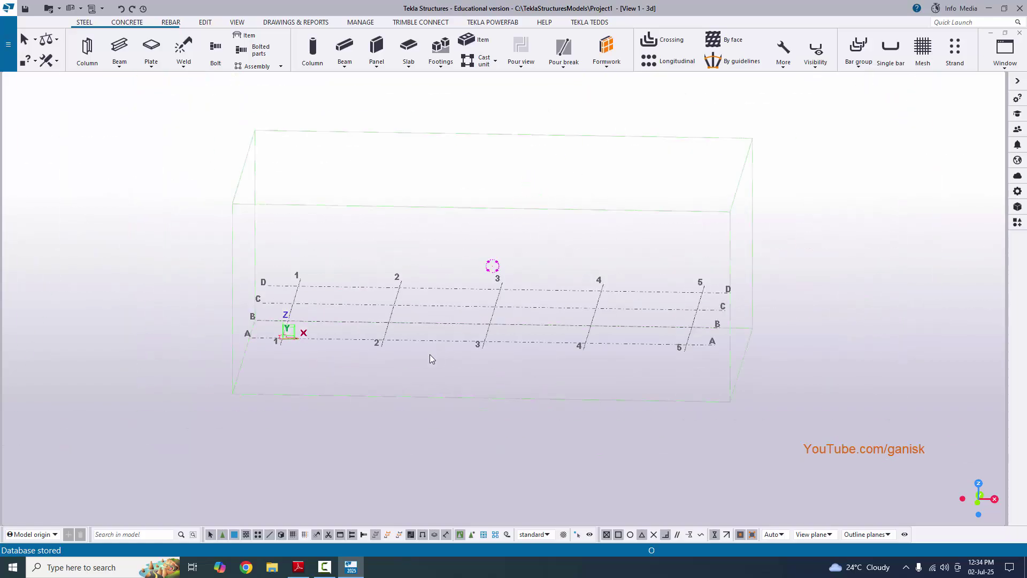
left_click(299, 567)
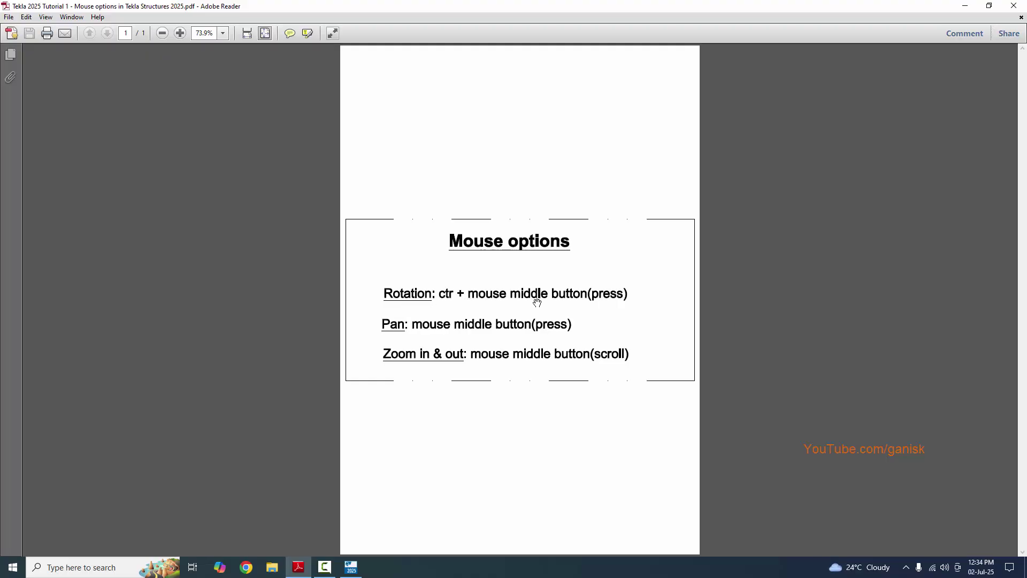
- Rotate the grid to a new viewing angle, then check the Mouse options PDF
left_click(351, 566)
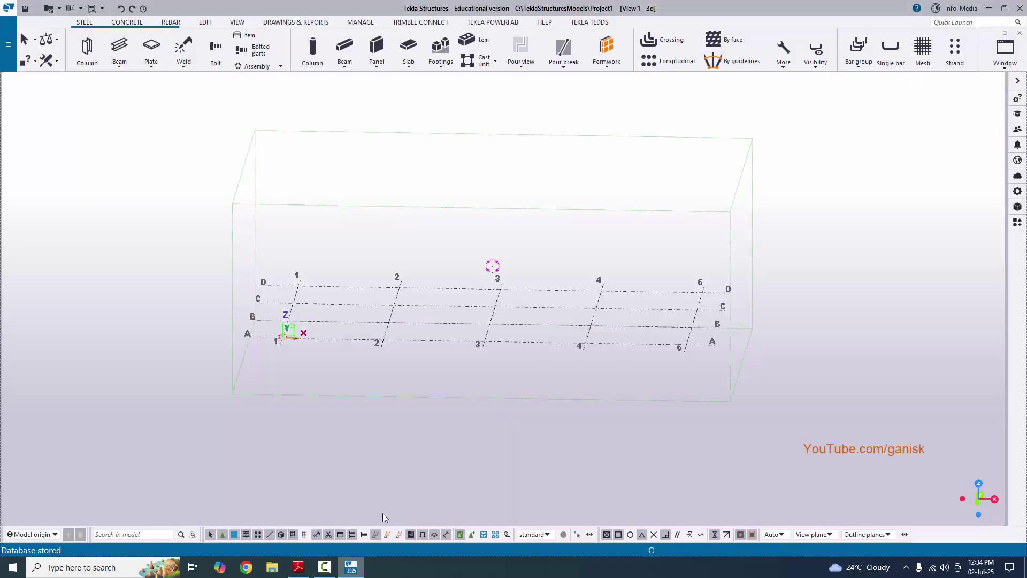
scroll(351, 367, "up", 3)
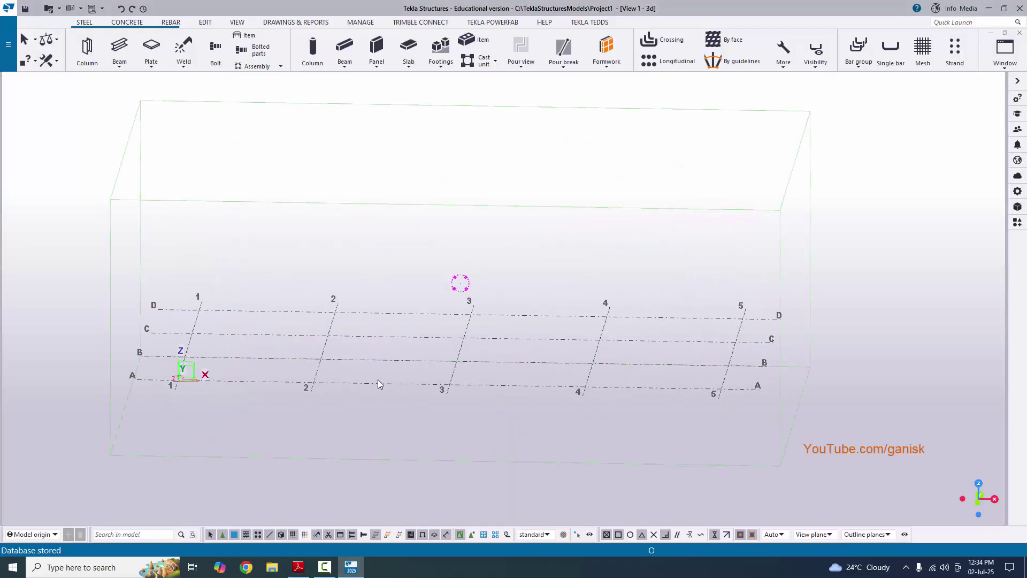
middle_click_drag(378, 383, 402, 379, "ctrl")
scroll(402, 380, "down", 3)
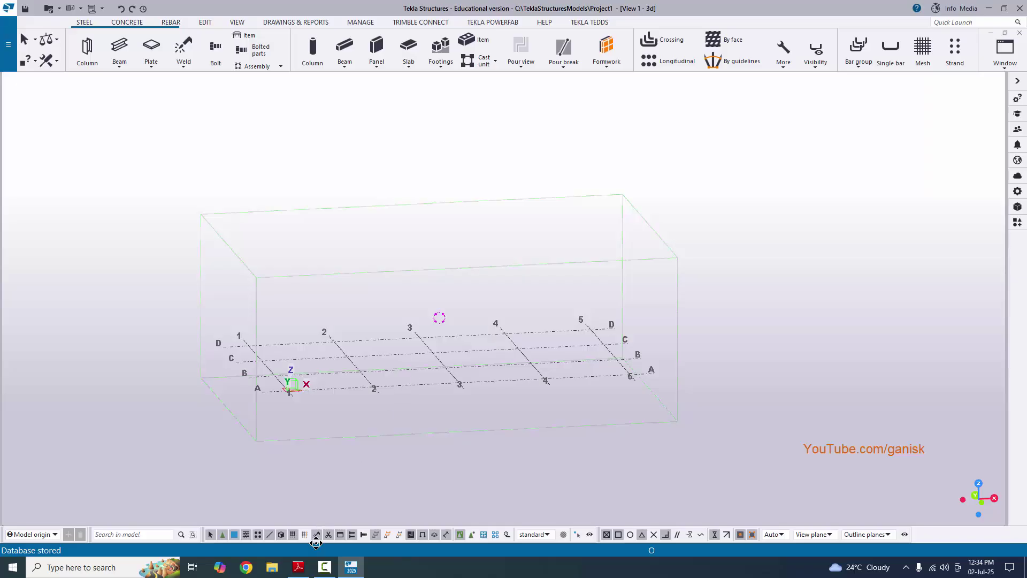
left_click(298, 567)
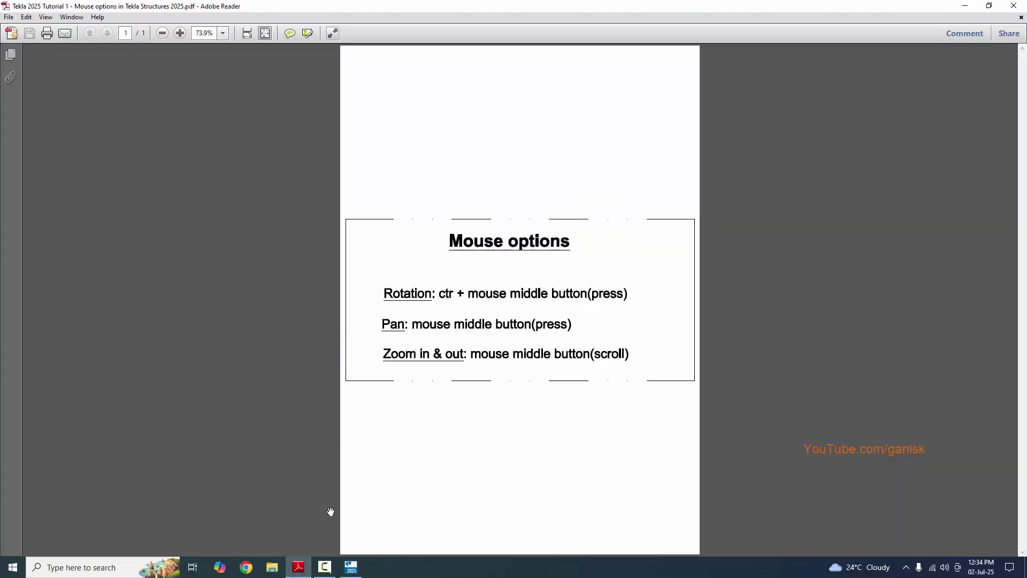
- Pan the grid view to the right, then switch back to the Mouse options PDF
left_click(351, 567)
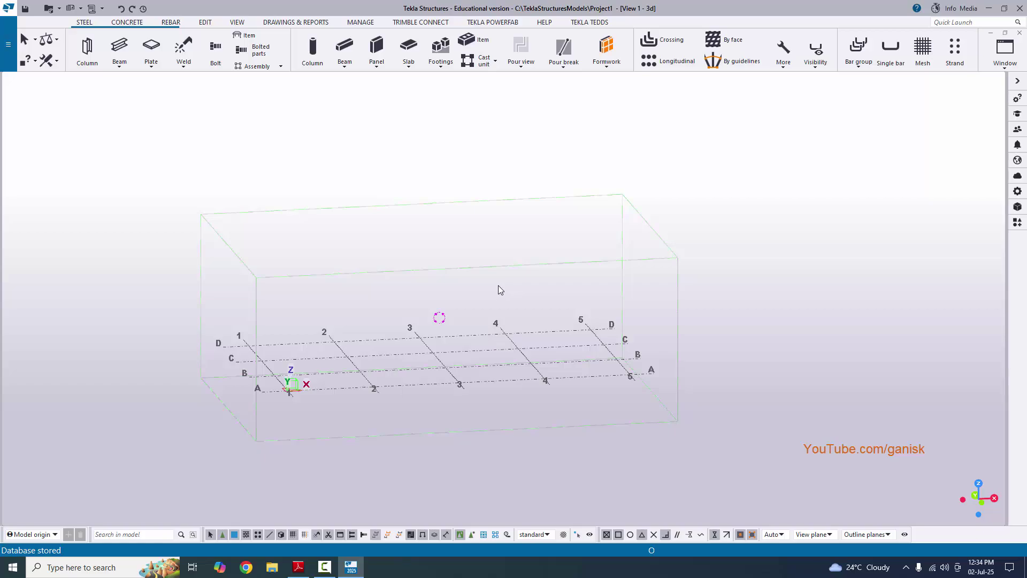
middle_click_drag(493, 283, 482, 318)
scroll(328, 506, "up", 1)
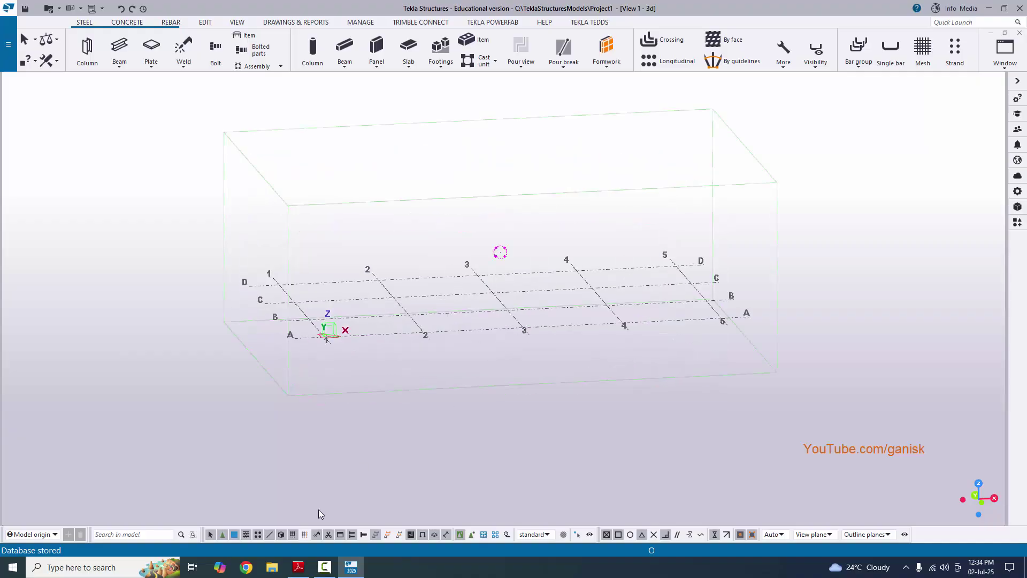
left_click(298, 567)
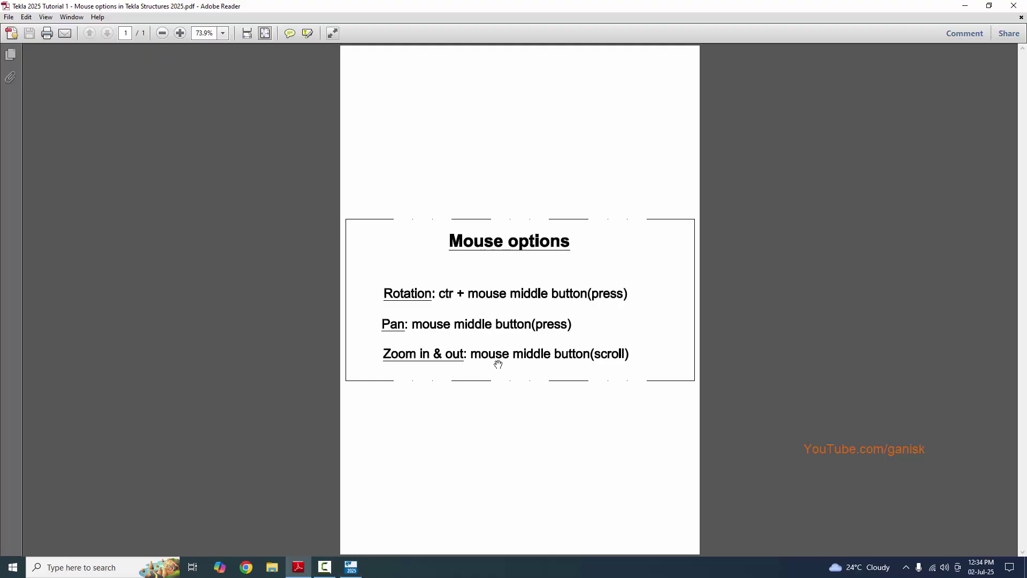
- Zoom in near grid corner 5/A, then back out to the whole 1–5 by A–D grid
left_click(351, 567)
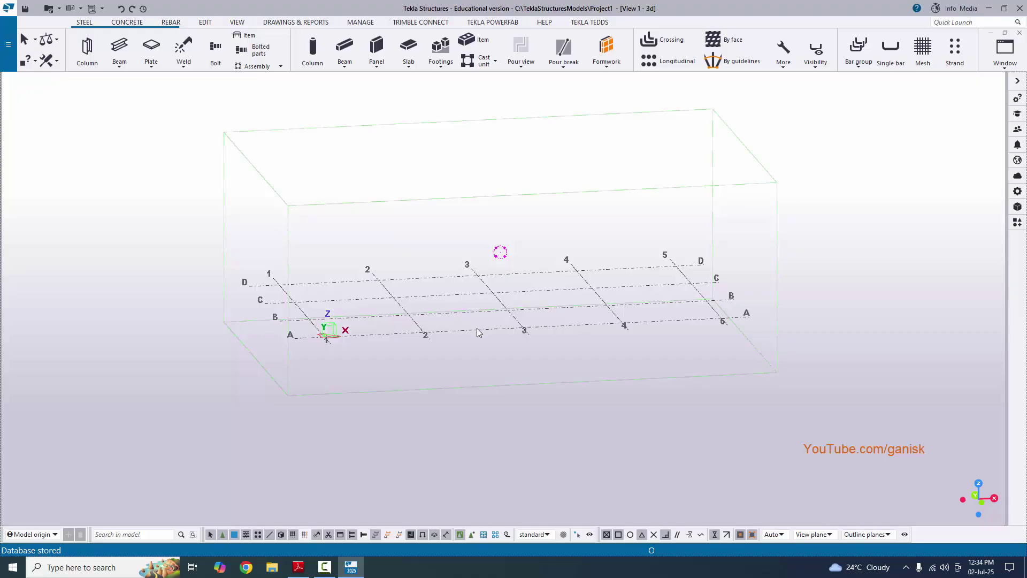
scroll(476, 328, "up", 6)
scroll(483, 308, "down", 10)
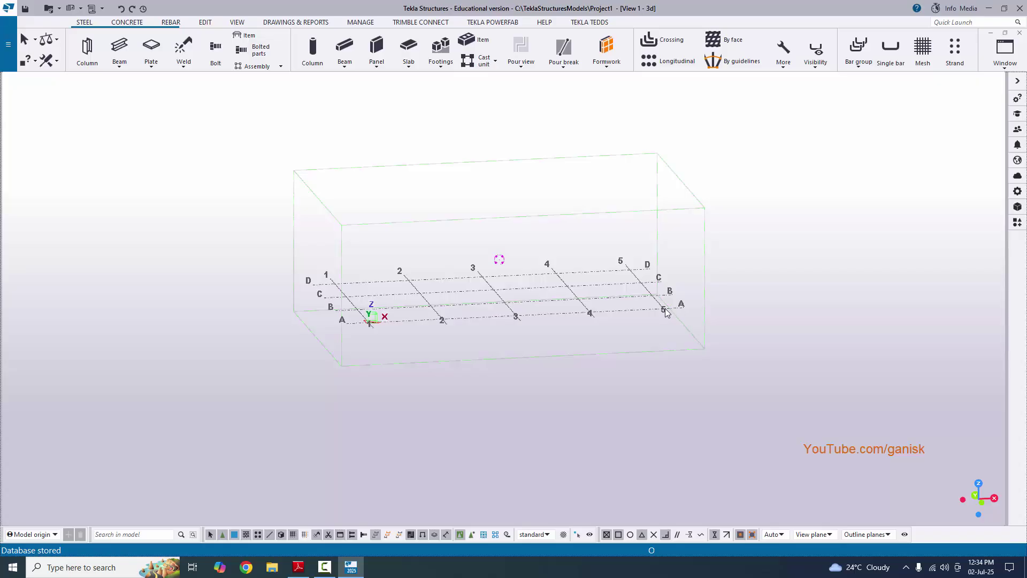
scroll(666, 309, "up", 10)
scroll(639, 312, "down", 12)
scroll(627, 306, "down", 2)
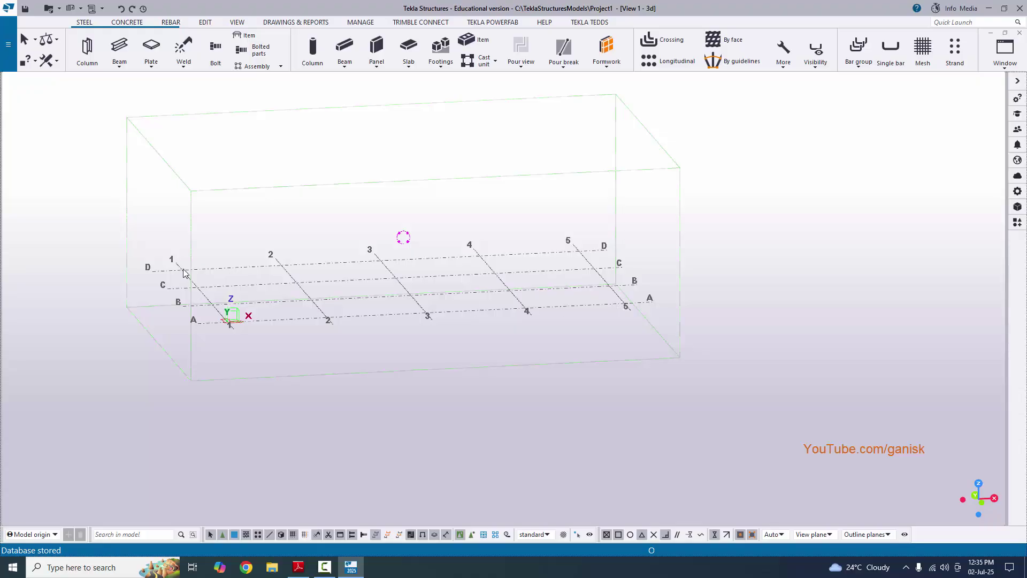